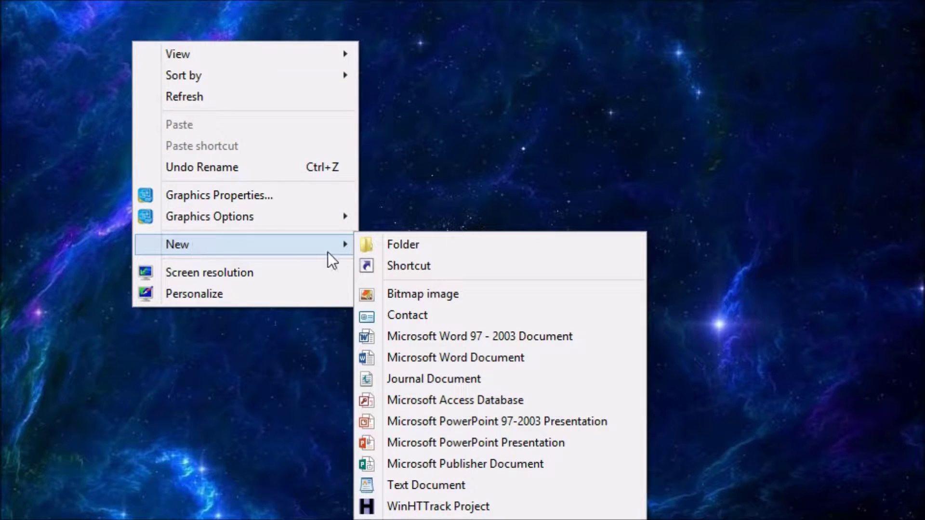
# Create a new desktop folder named 'Sound Health' and open it.
pyautogui.click(417, 244)
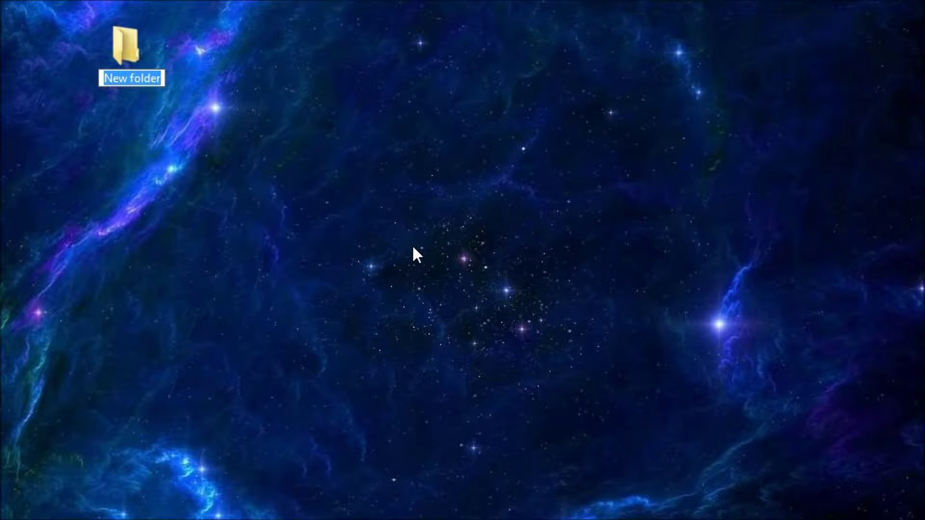
pyautogui.write('Sound Hea')
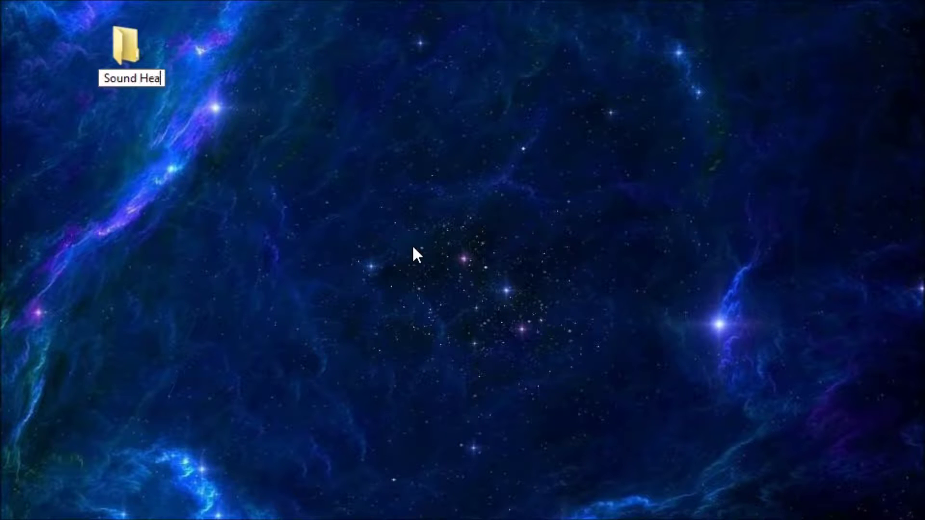
pyautogui.write('lth')
pyautogui.press('Return')
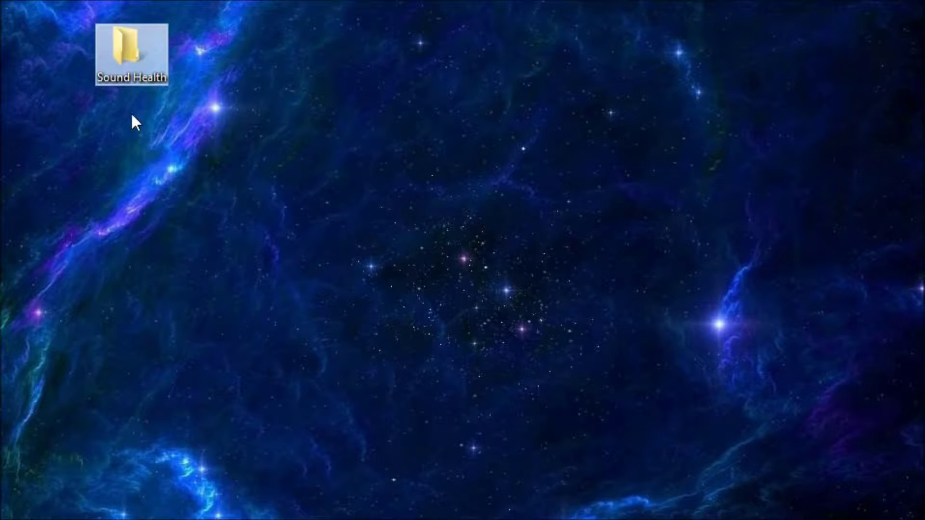
pyautogui.doubleClick(122, 47)
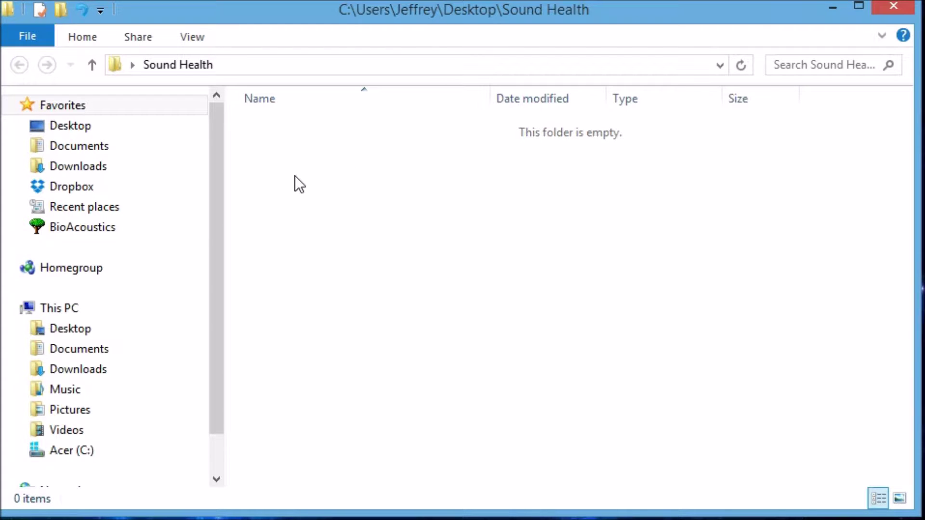
# Create a subfolder named 'Client Files' inside Sound Health.
pyautogui.rightClick(302, 162)
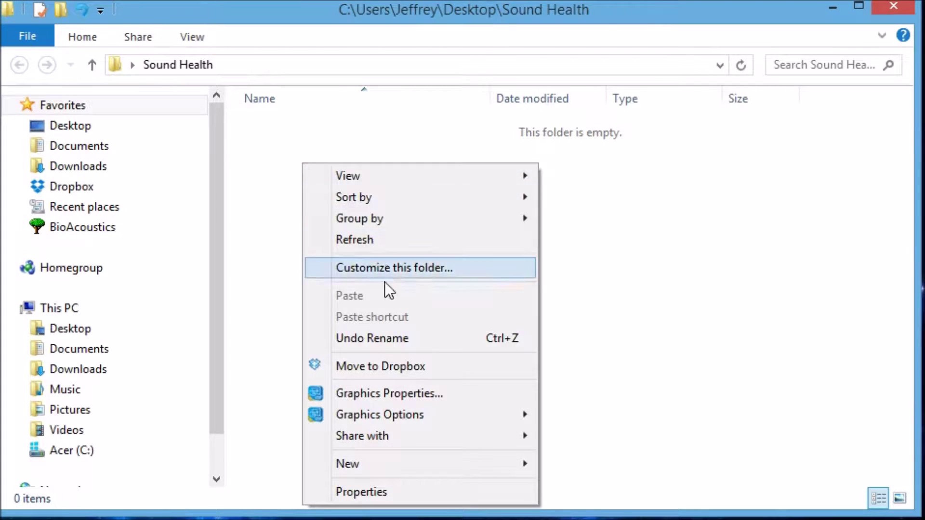
pyautogui.moveTo(365, 463)
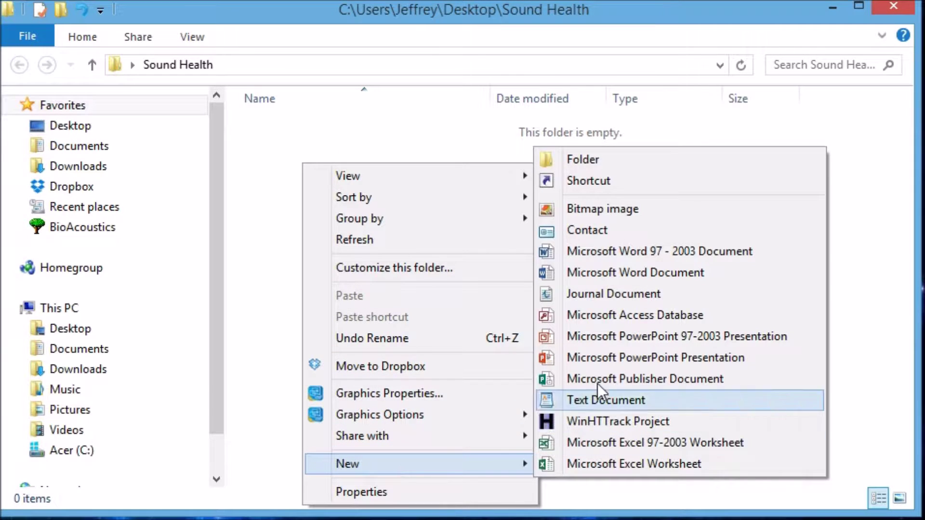
pyautogui.click(596, 156)
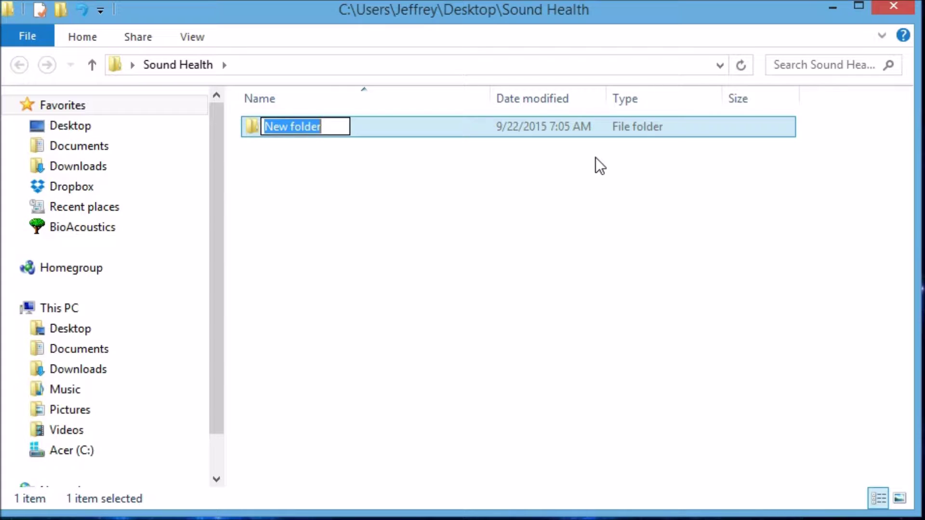
pyautogui.write('Client F')
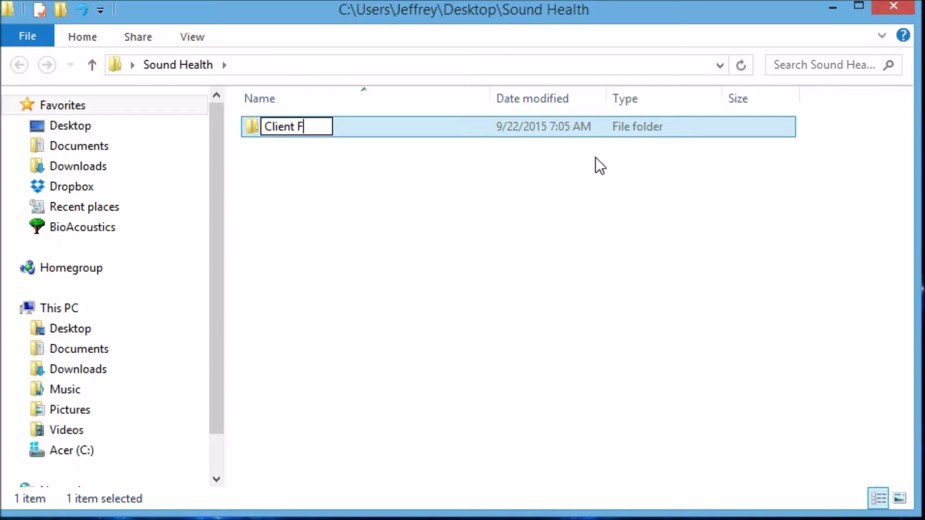
pyautogui.write('iles')
pyautogui.press('Return')
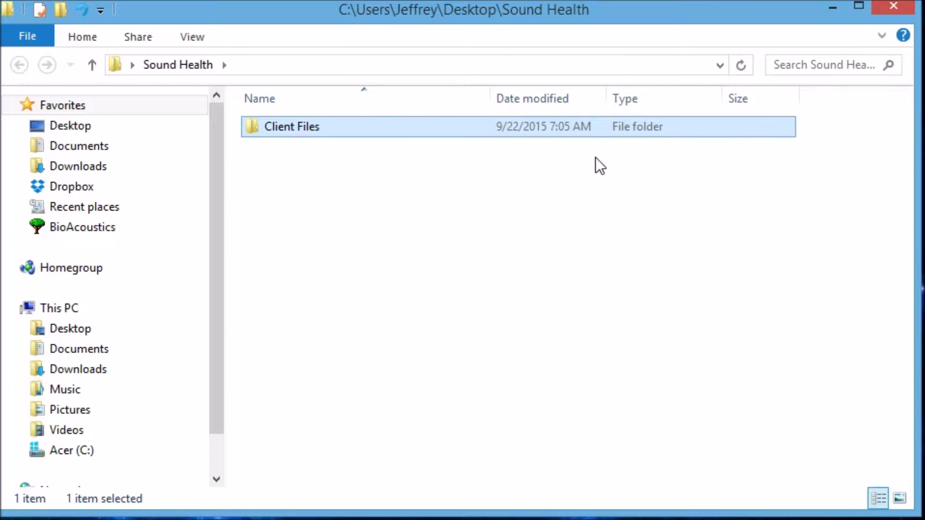
# Add a second subfolder named 'GNS'.
pyautogui.click(312, 155)
pyautogui.rightClick(310, 148)
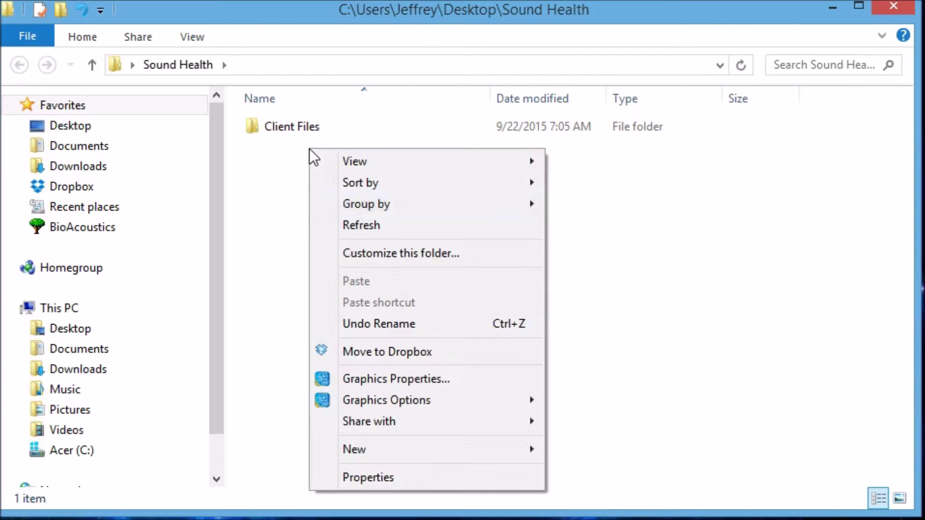
pyautogui.moveTo(377, 447)
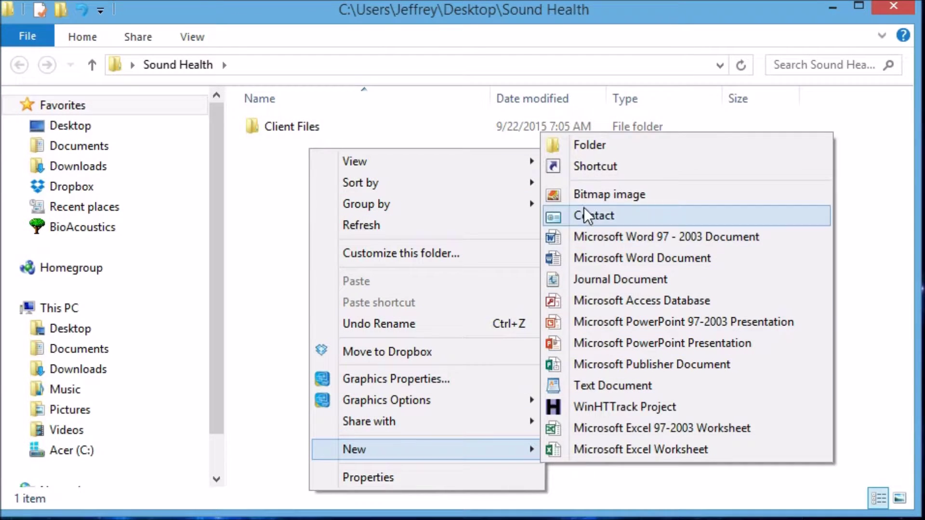
pyautogui.click(595, 145)
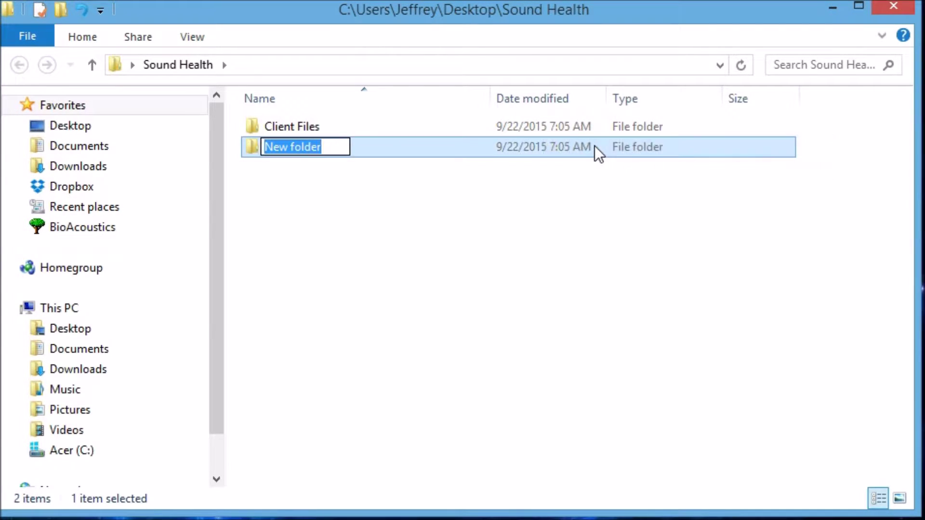
pyautogui.write('GNS')
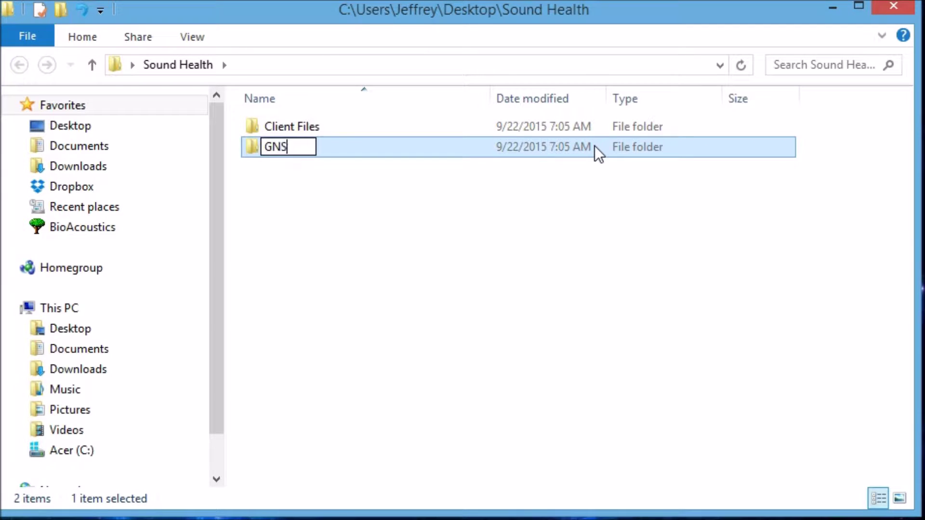
pyautogui.press('Return')
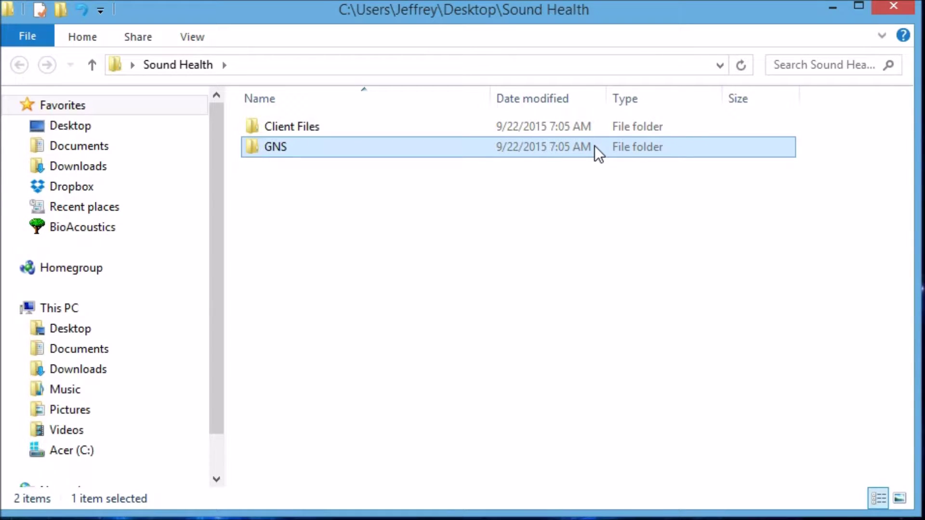
# Create a subfolder named 'Waves' inside Sound Health.
pyautogui.rightClick(288, 167)
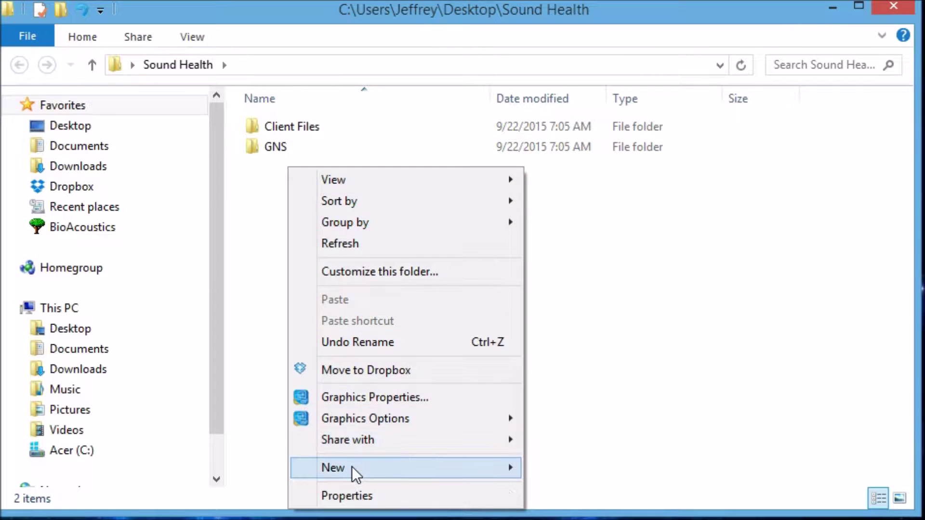
pyautogui.moveTo(354, 470)
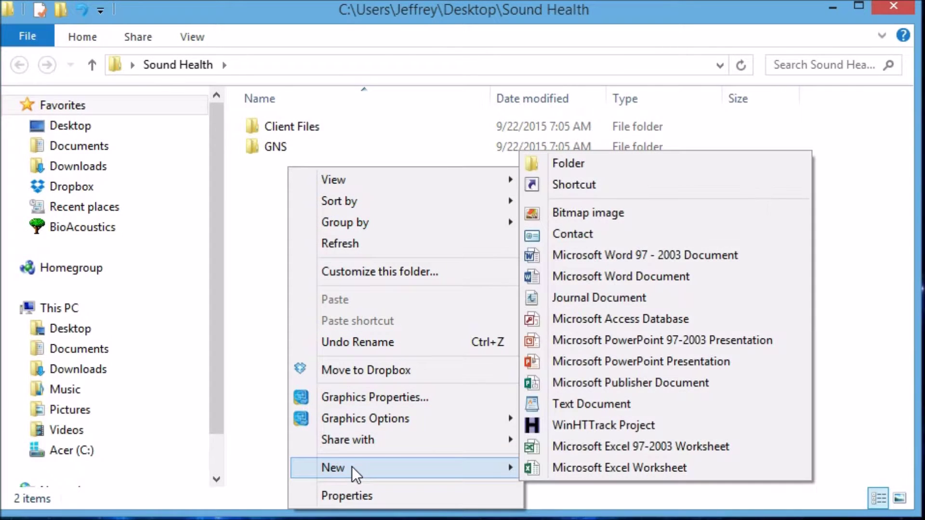
pyautogui.click(575, 163)
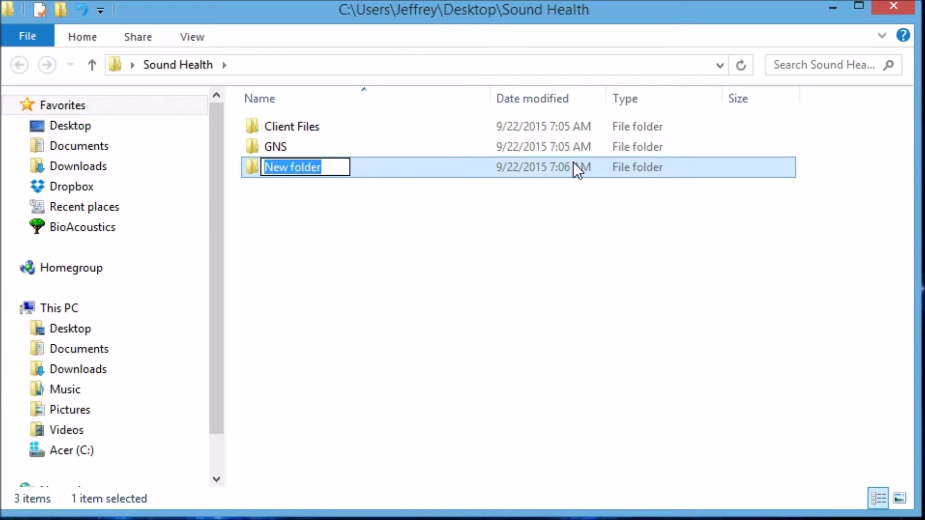
pyautogui.write('Waves')
pyautogui.press('Return')
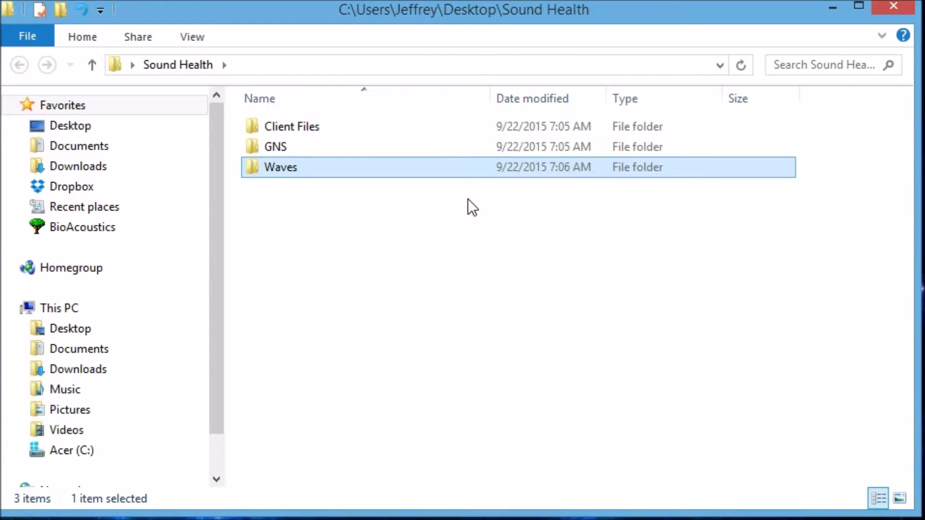
# Add another subfolder named 'Resources'.
pyautogui.rightClick(319, 188)
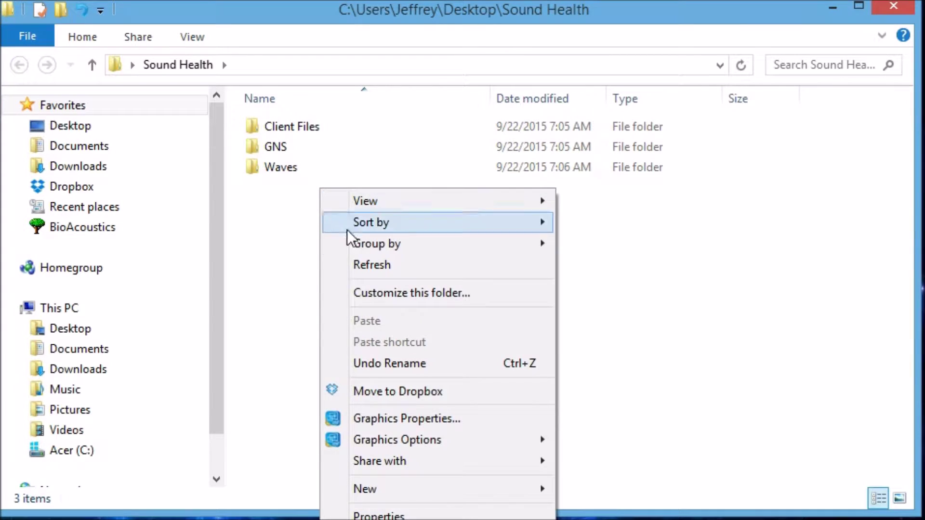
pyautogui.moveTo(378, 488)
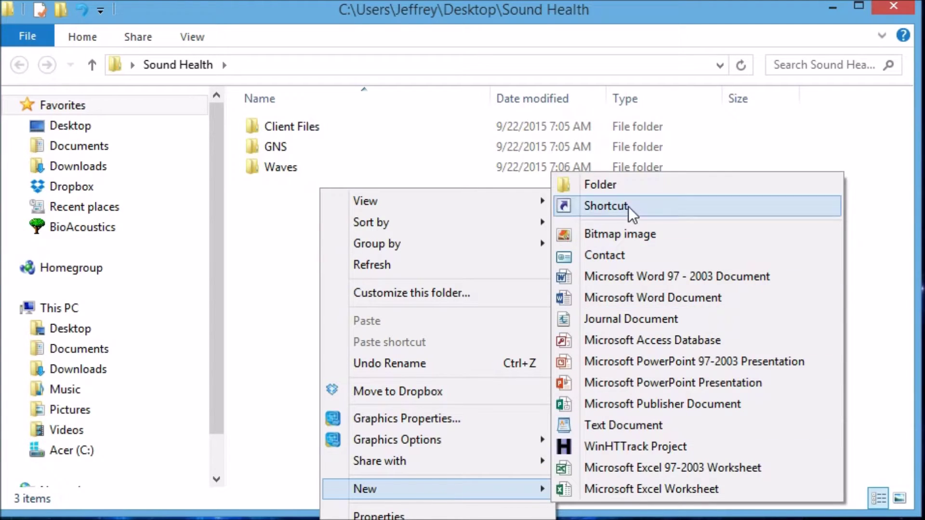
pyautogui.click(627, 183)
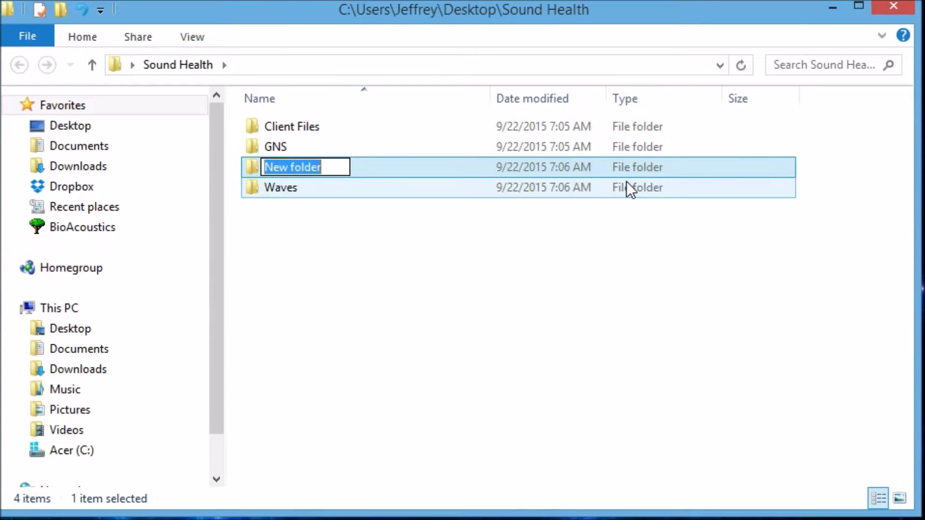
pyautogui.write('Resourc')
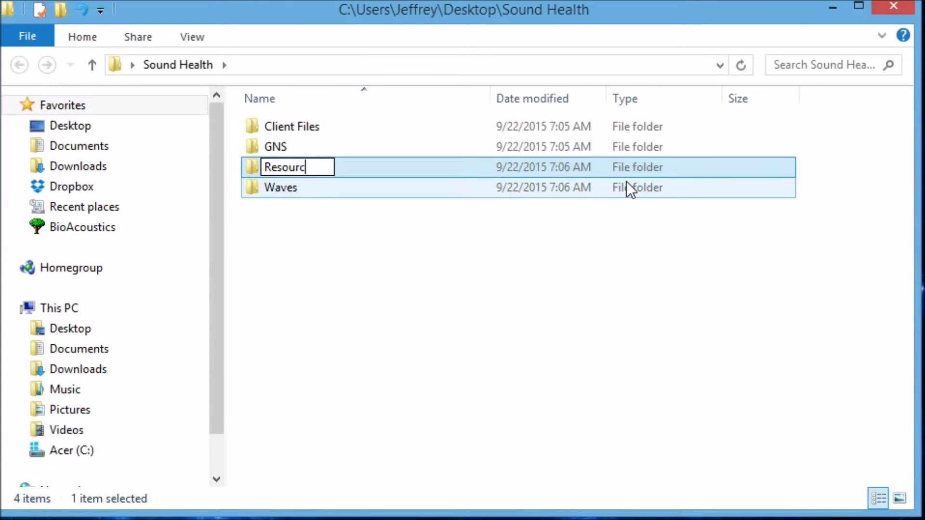
pyautogui.write('es')
pyautogui.press('Return')
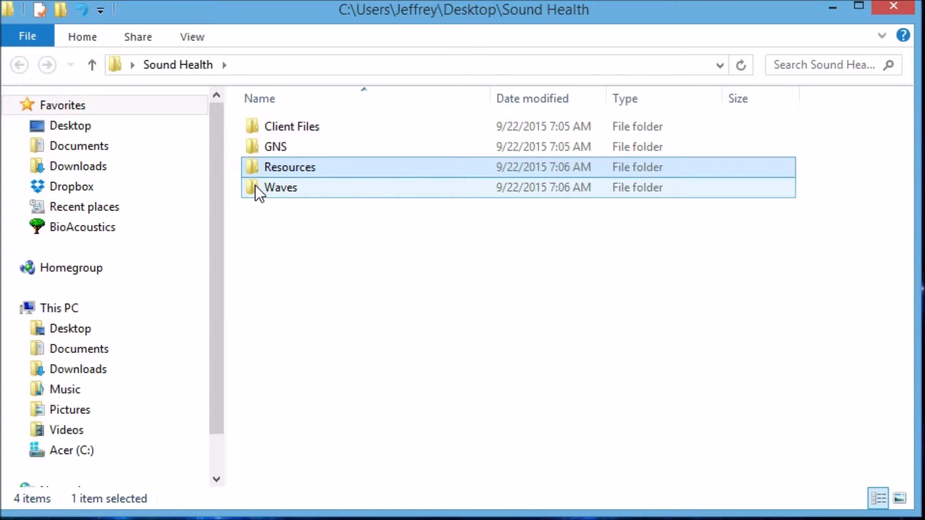
# Check the empty GNS folder, return to Sound Health, and open Waves.
pyautogui.doubleClick(250, 147)
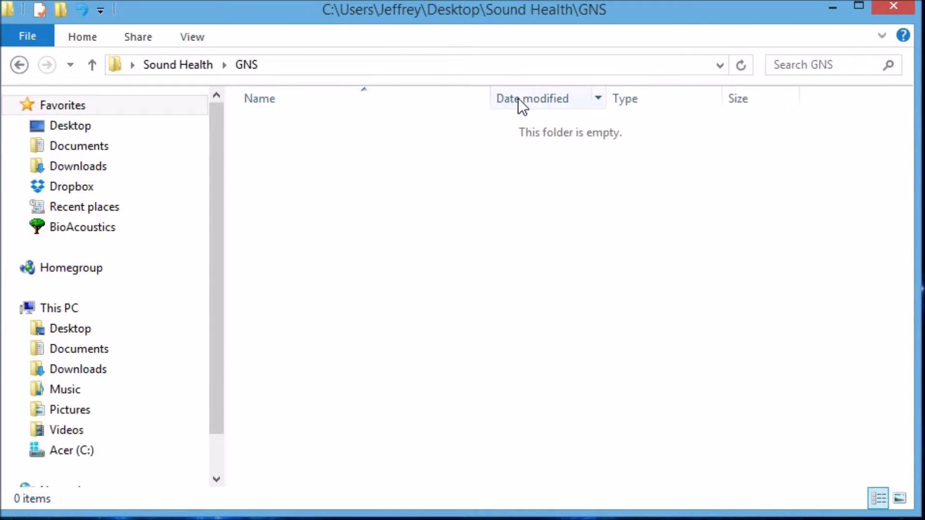
pyautogui.click(93, 64)
pyautogui.doubleClick(252, 184)
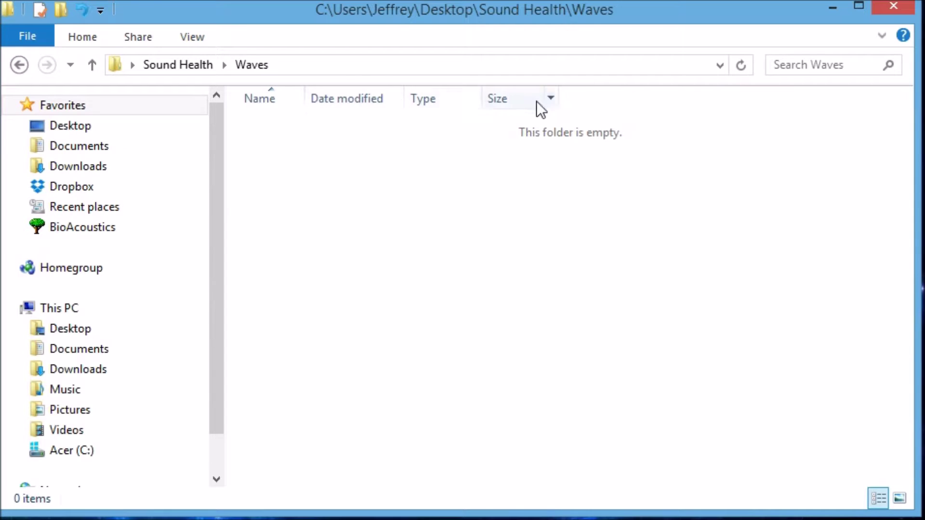
# Add Bit rate and Length columns to the Waves folder's details view.
pyautogui.rightClick(604, 100)
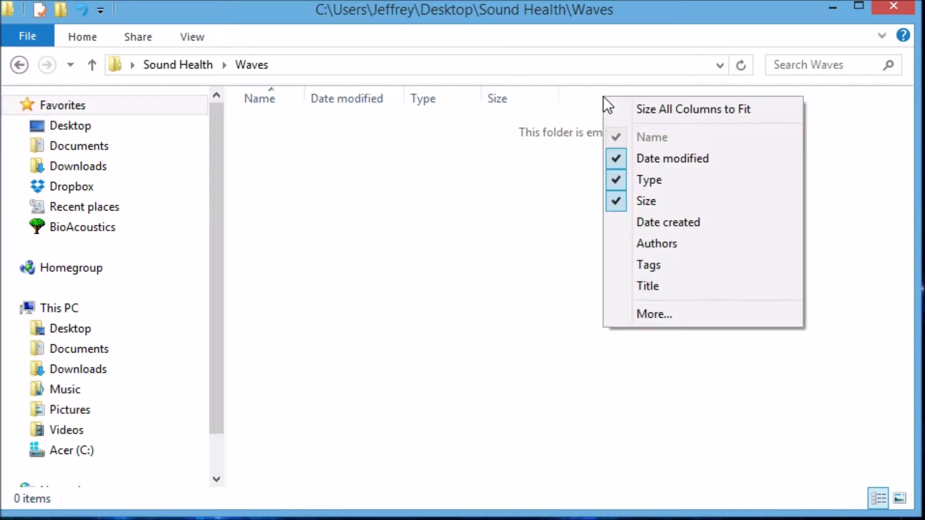
pyautogui.rightClick(498, 96)
pyautogui.rightClick(424, 96)
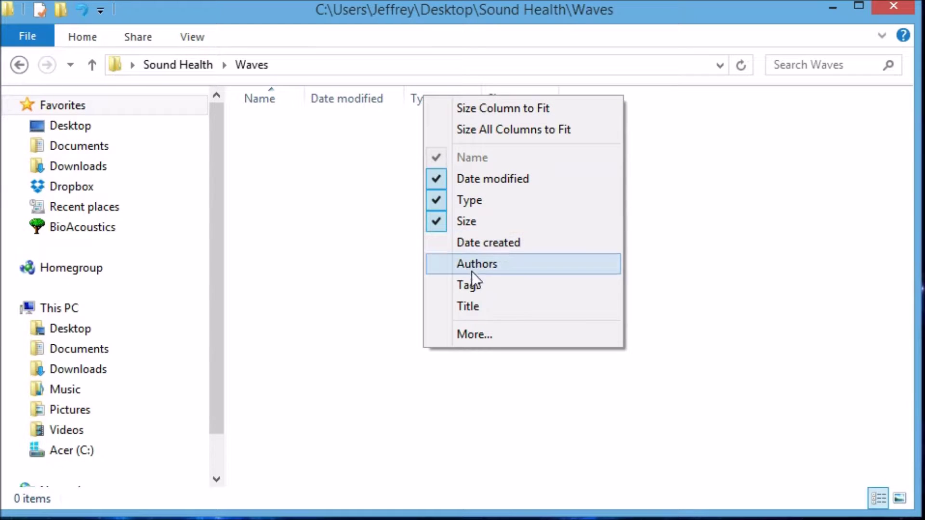
pyautogui.click(475, 336)
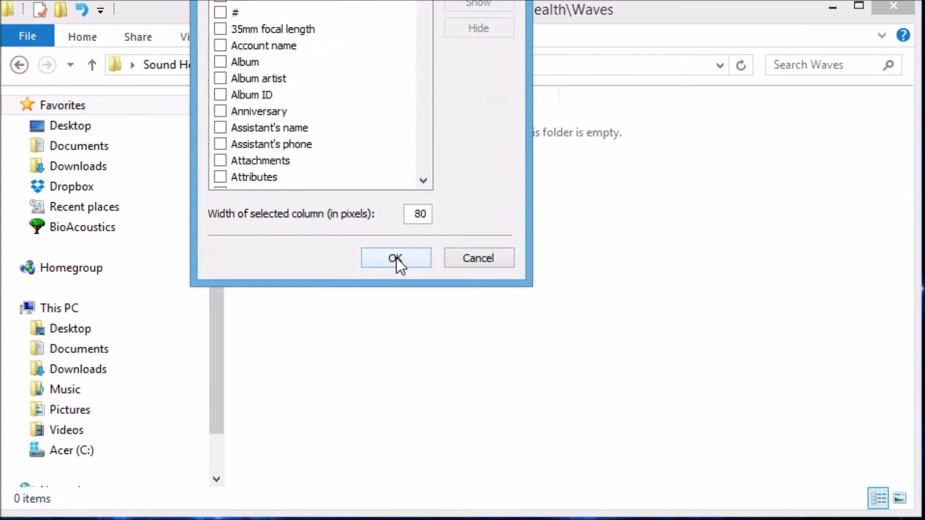
pyautogui.moveTo(449, 3); pyautogui.dragTo(467, 40)
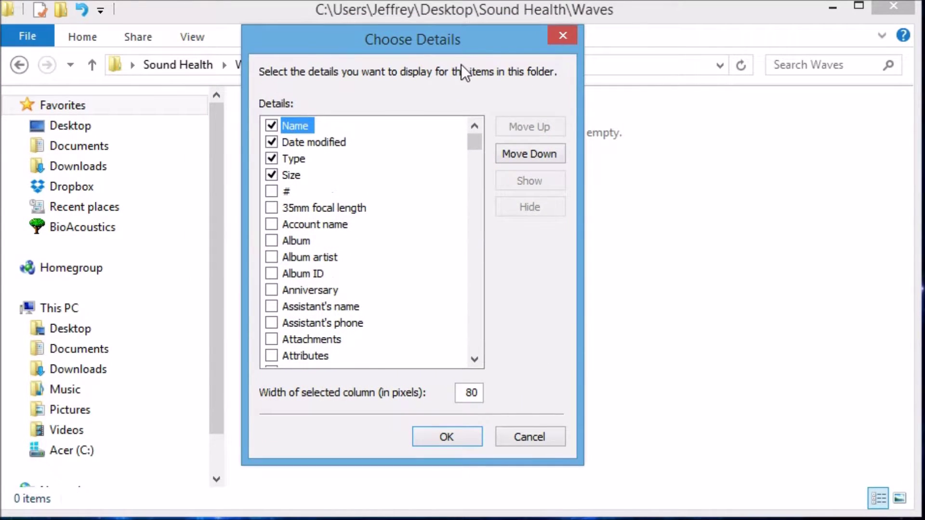
pyautogui.moveTo(473, 144); pyautogui.dragTo(472, 155)
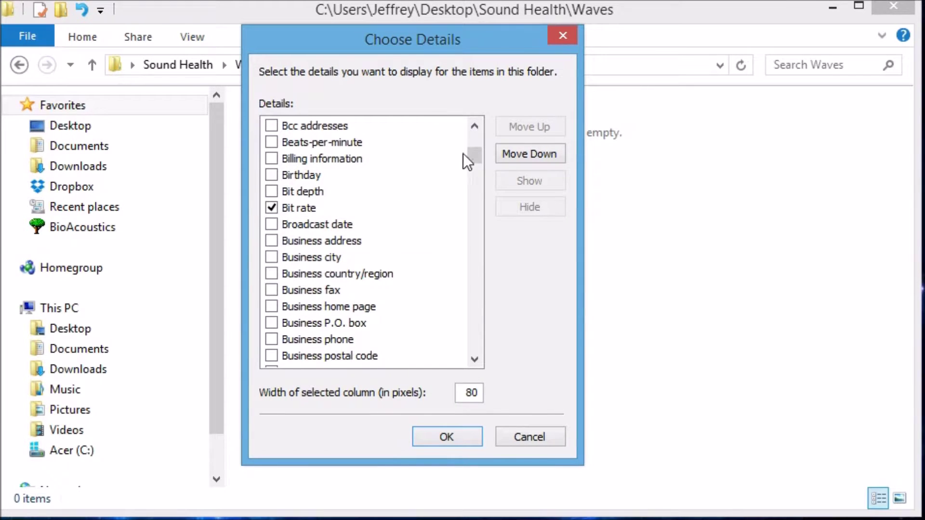
pyautogui.moveTo(475, 153); pyautogui.dragTo(457, 250)
pyautogui.click(271, 257)
pyautogui.click(447, 432)
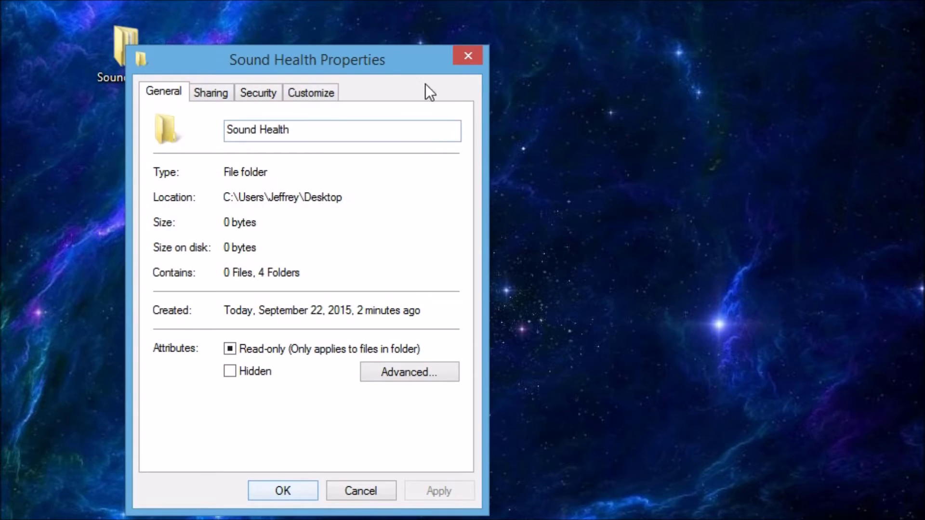
# Move the Sound Health Properties window right and show its customization options.
pyautogui.moveTo(390, 60); pyautogui.dragTo(490, 49)
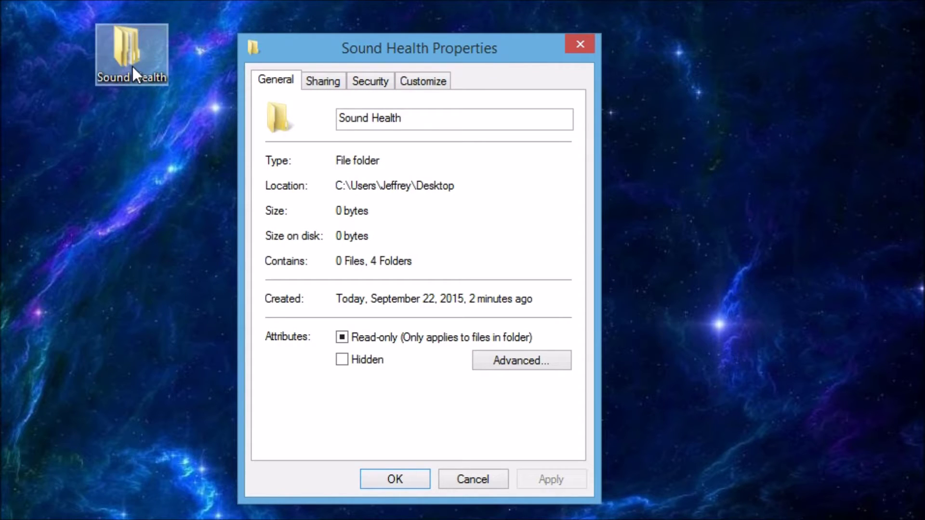
pyautogui.click(424, 79)
# Try the butterfly, then the house icon from SHELL32.dll as the folder icon.
pyautogui.click(318, 371)
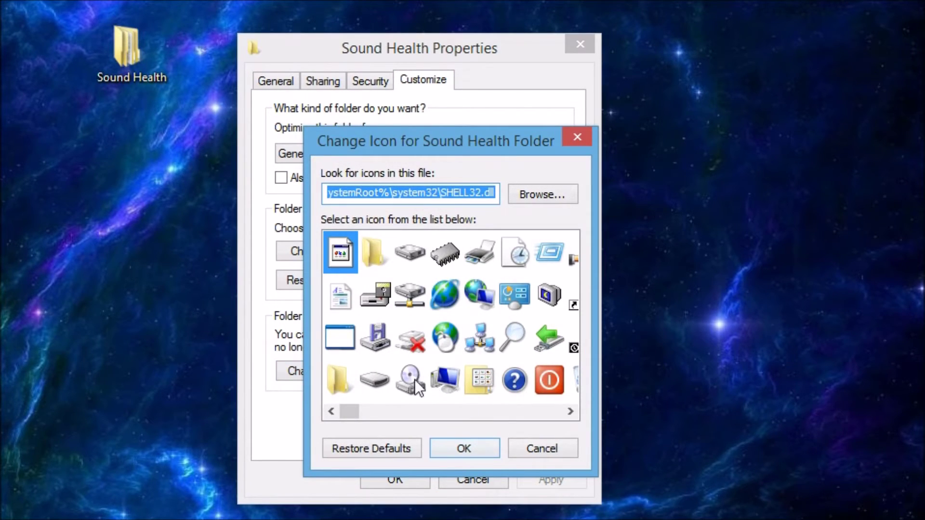
pyautogui.moveTo(570, 411); pyautogui.dragTo(567, 407)
pyautogui.doubleClick(452, 340)
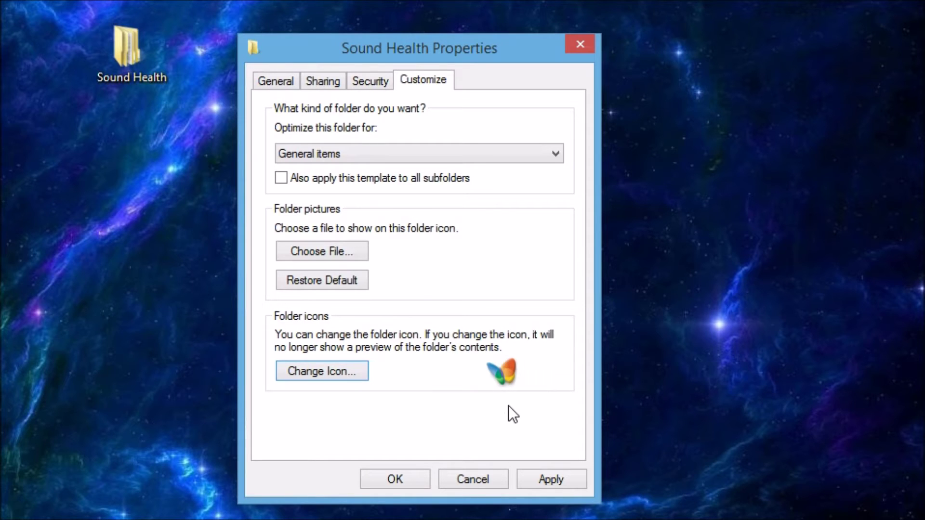
pyautogui.click(342, 373)
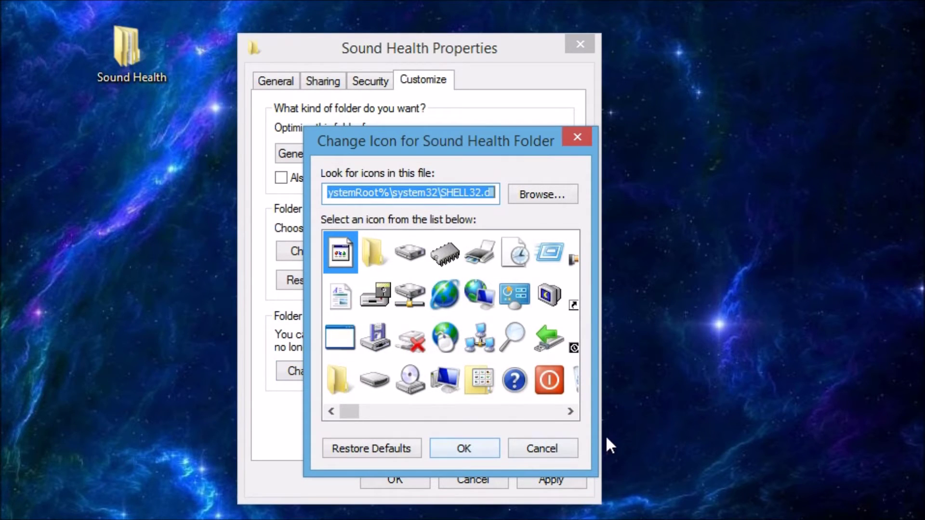
pyautogui.moveTo(570, 413); pyautogui.dragTo(561, 417)
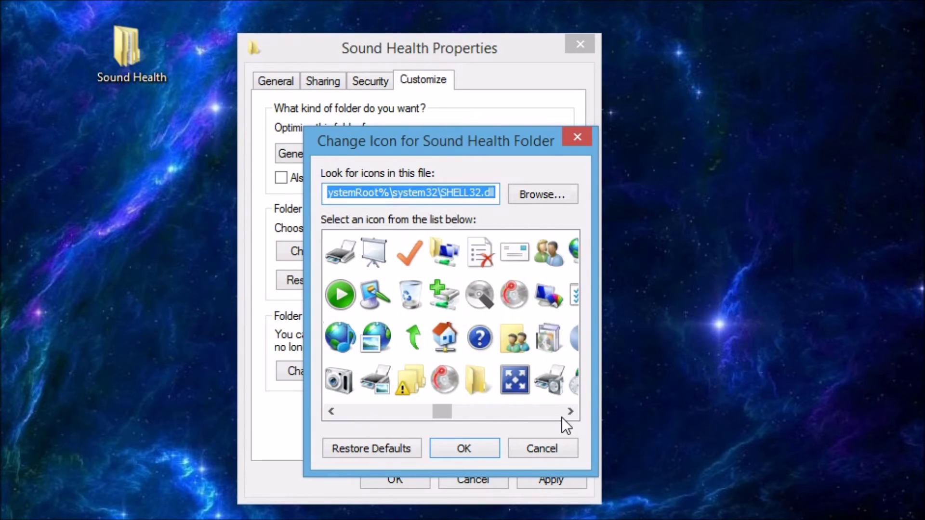
pyautogui.click(442, 337)
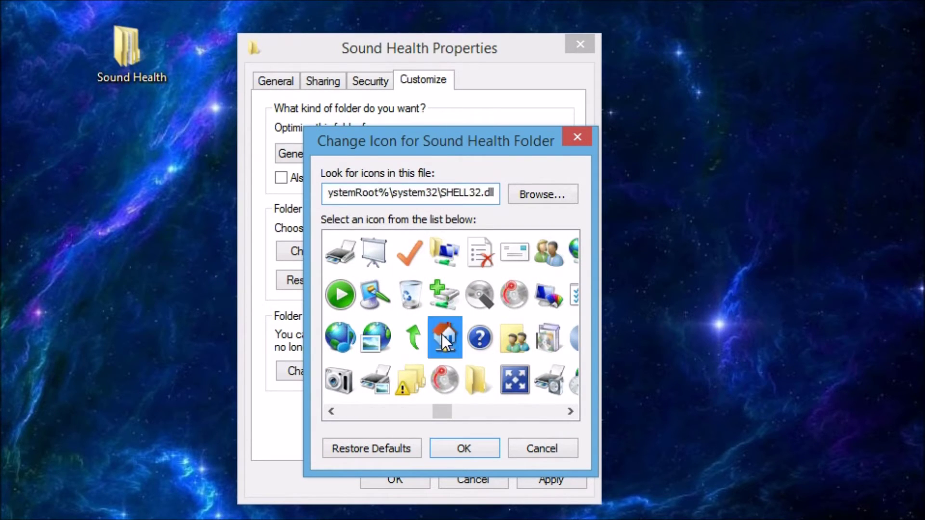
pyautogui.click(464, 450)
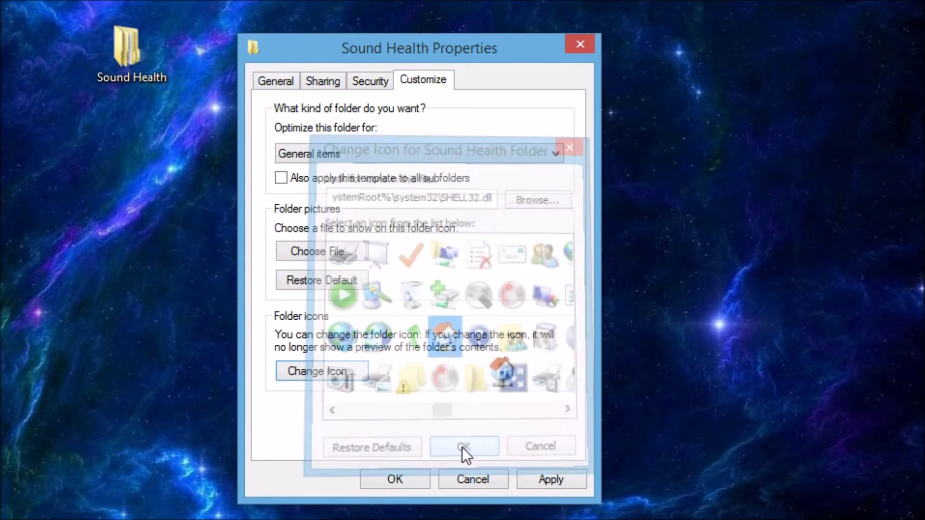
# Choose the multicoloured MSN butterfly icon as Sound Health's folder icon.
pyautogui.click(343, 374)
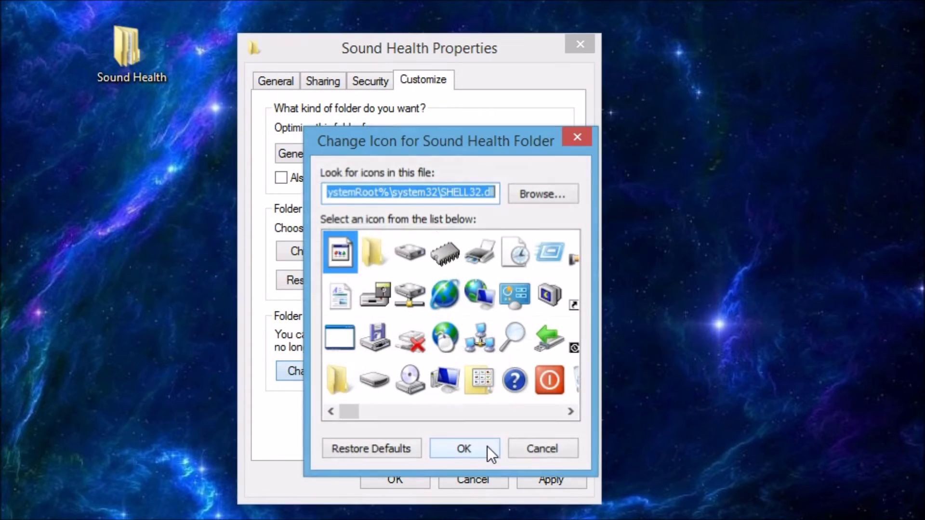
pyautogui.click(567, 414)
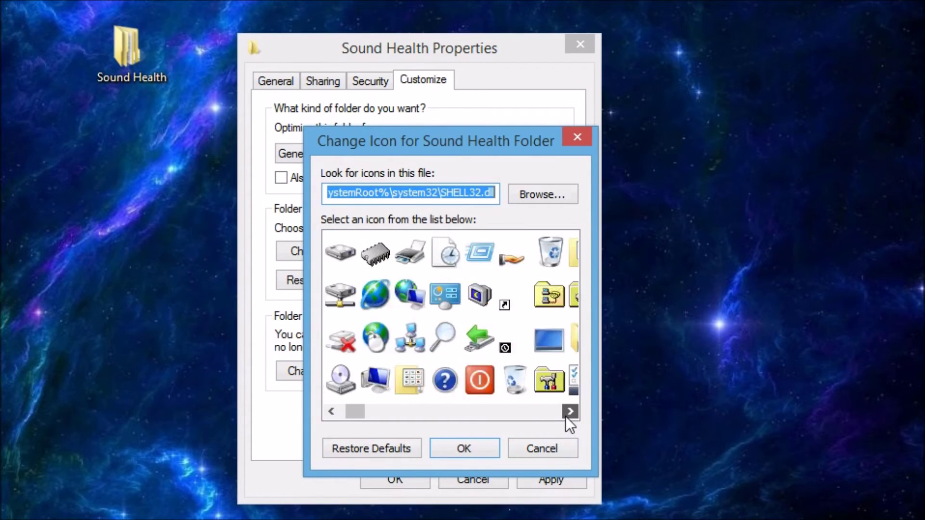
pyautogui.moveTo(565, 416); pyautogui.dragTo(570, 411)
pyautogui.click(521, 332)
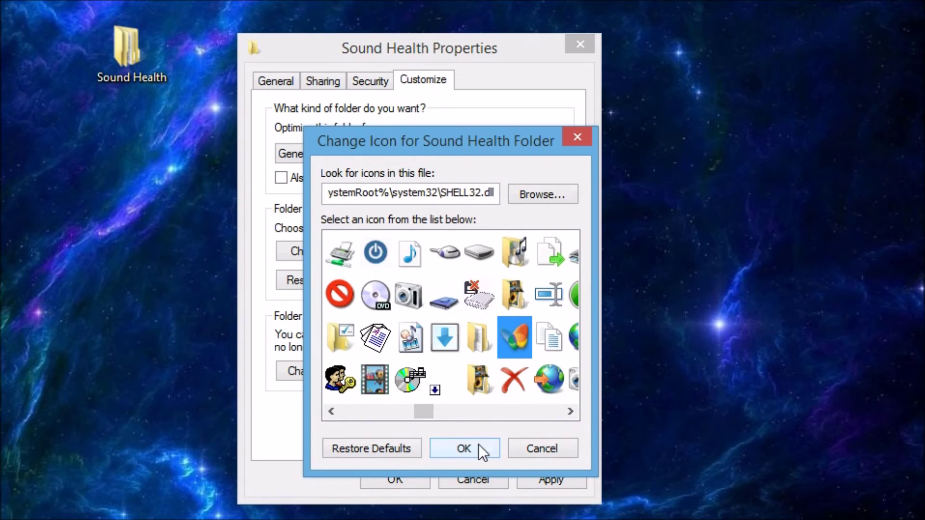
pyautogui.doubleClick(511, 336)
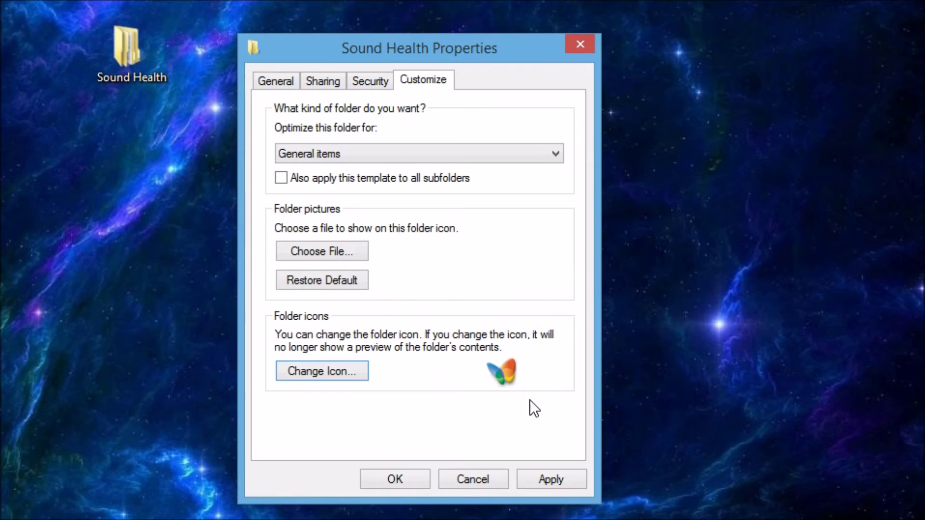
# Apply the butterfly icon, close Properties, and move Sound Health to the desktop centre.
pyautogui.click(550, 479)
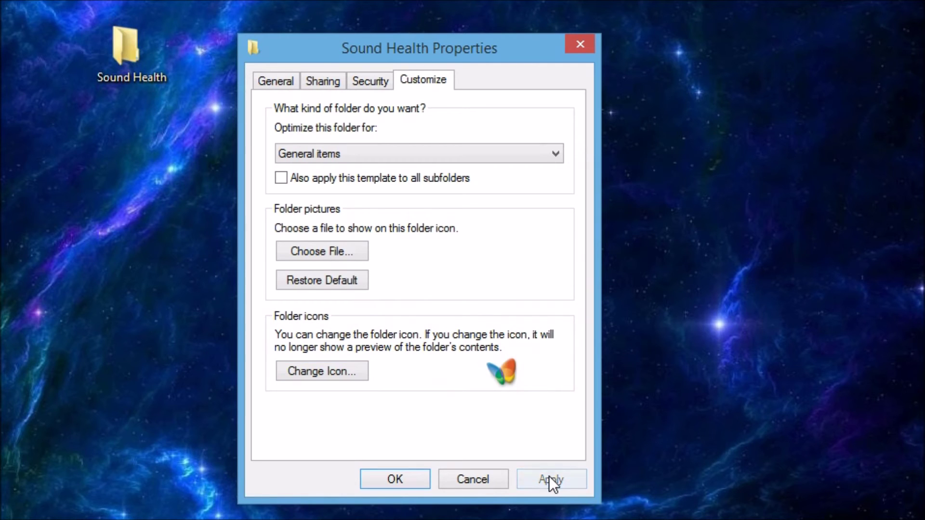
pyautogui.click(396, 479)
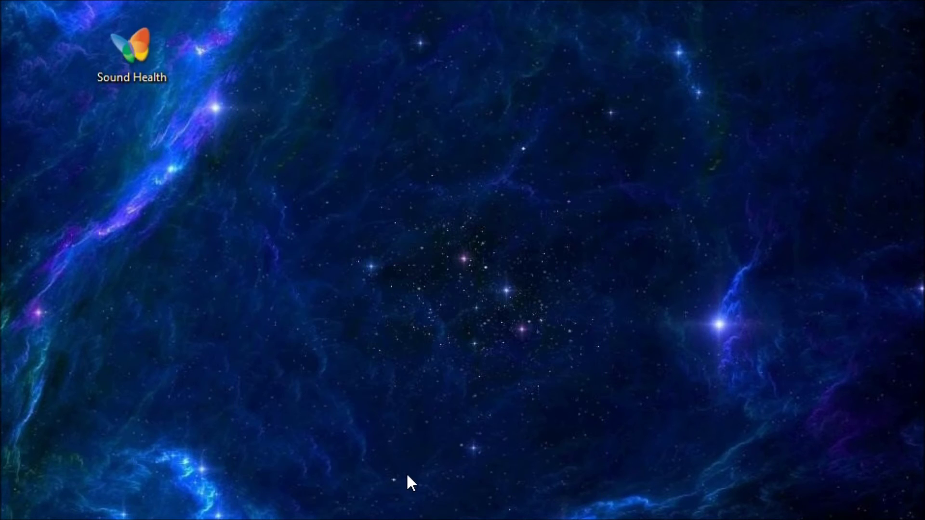
pyautogui.moveTo(164, 45)
pyautogui.mouseDown()
pyautogui.moveTo(233, 118)
pyautogui.moveTo(371, 195)
pyautogui.mouseUp()
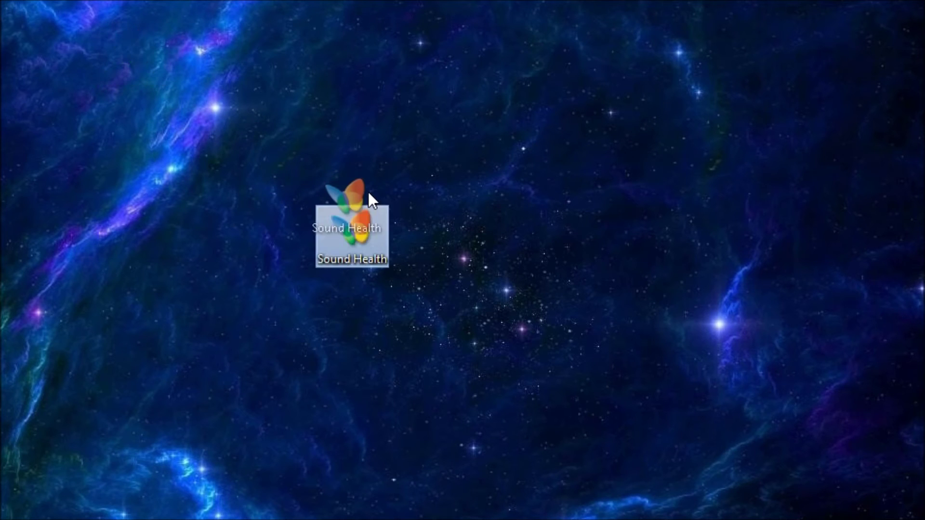
pyautogui.click(508, 256)
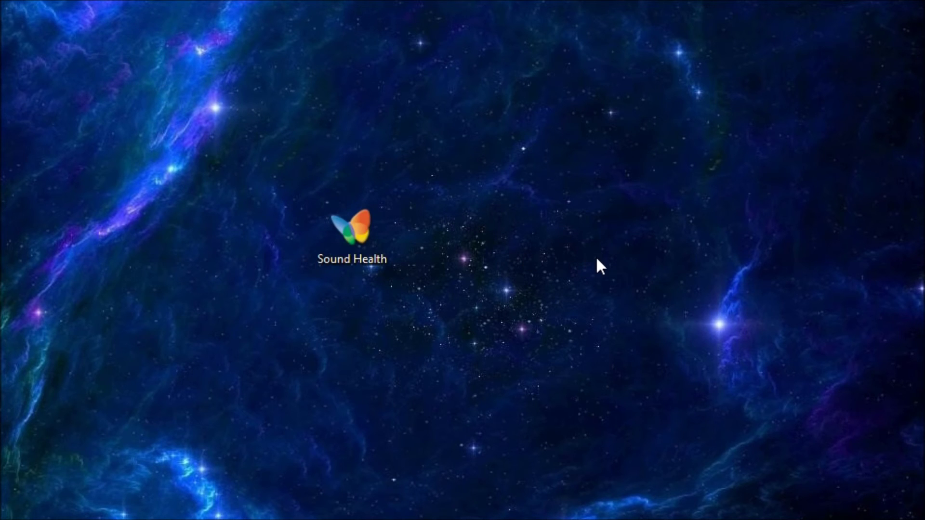